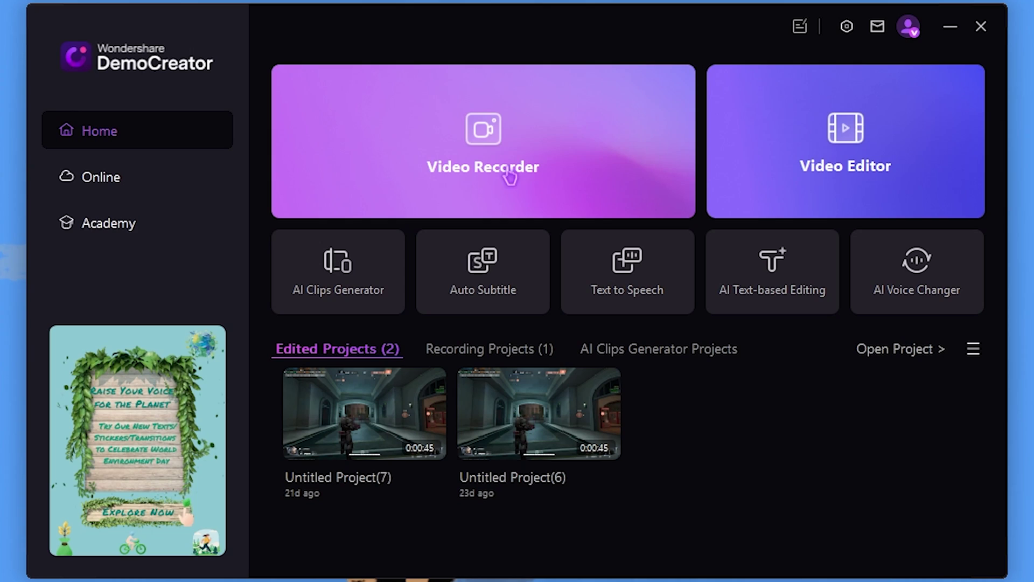
- Start a Screen capture in Video Recorder and stretch the capture frame to fill the whole desktop
{"action": "left_click", "coordinate": [510, 178]}
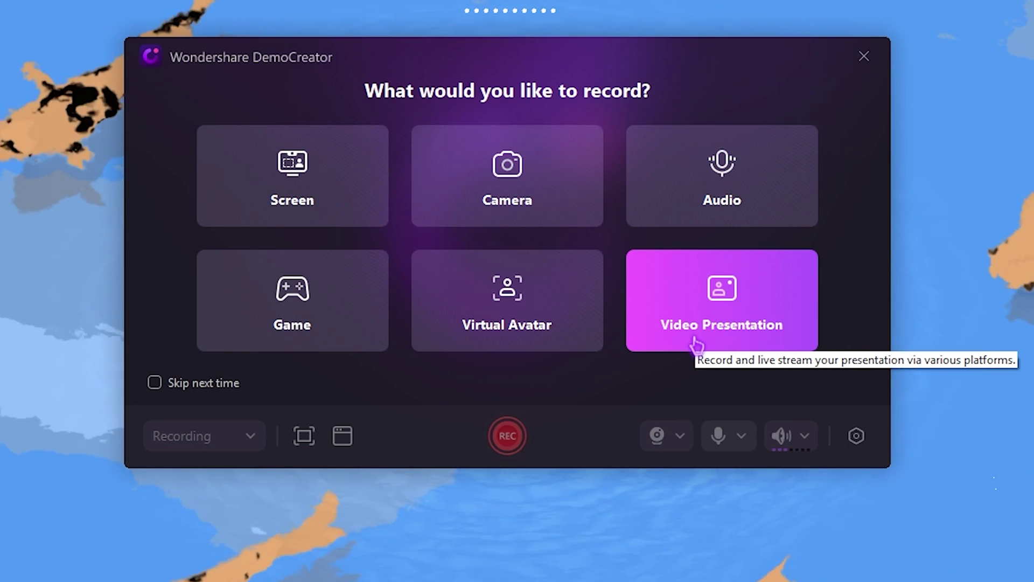
{"action": "left_click", "coordinate": [315, 190]}
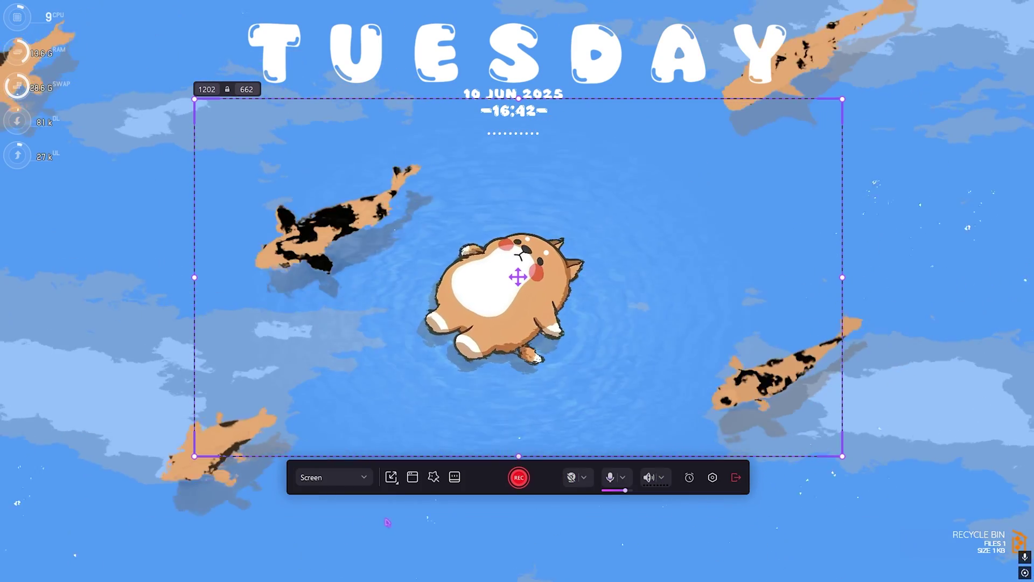
{"action": "mouse_move", "coordinate": [195, 456]}
{"action": "left_mouse_down"}
{"action": "mouse_move", "coordinate": [209, 494]}
{"action": "mouse_move", "coordinate": [164, 529]}
{"action": "left_mouse_up"}
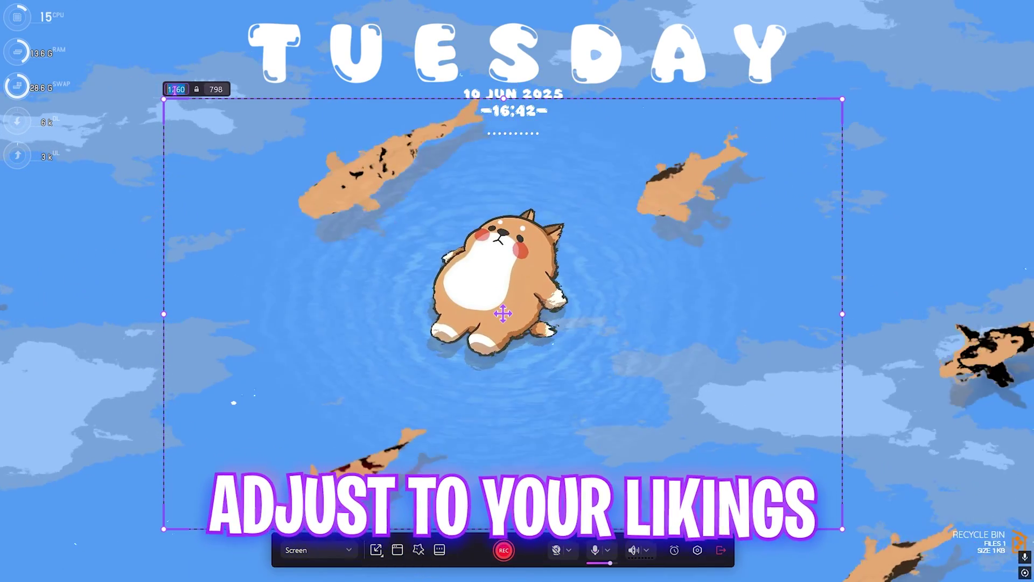
{"action": "key", "text": "Tab"}
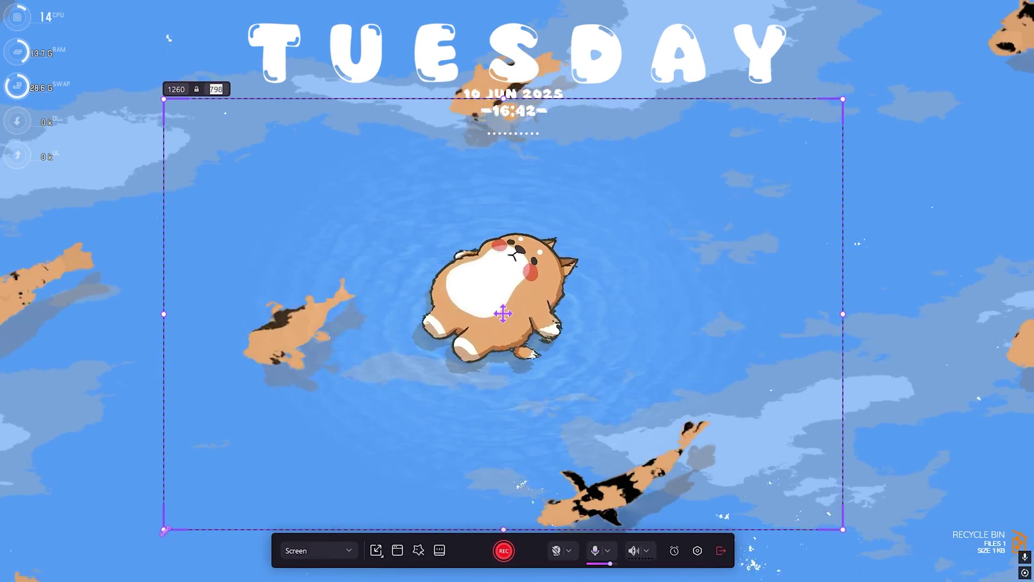
{"action": "type", "text": "120"}
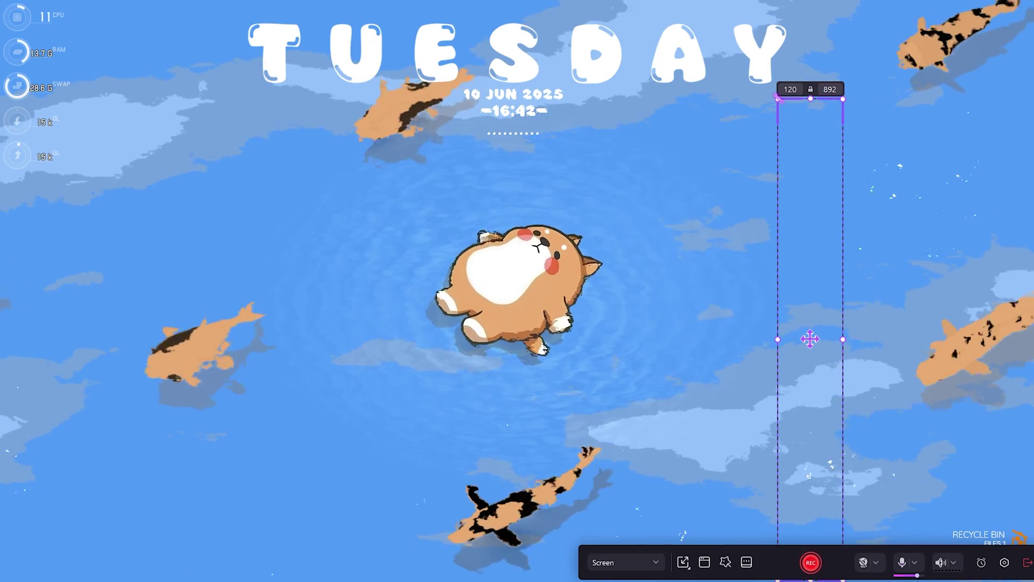
{"action": "mouse_move", "coordinate": [810, 340]}
{"action": "left_mouse_down"}
{"action": "mouse_move", "coordinate": [432, 289]}
{"action": "mouse_move", "coordinate": [516, 290]}
{"action": "left_mouse_up"}
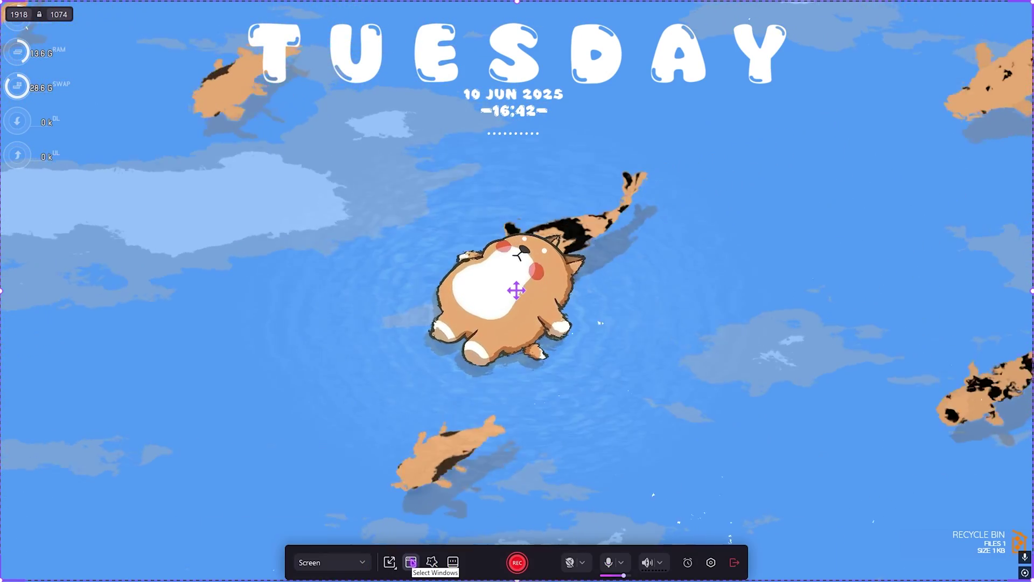
- Review the recording presets, then set the camera to No Record
{"action": "left_click", "coordinate": [433, 563]}
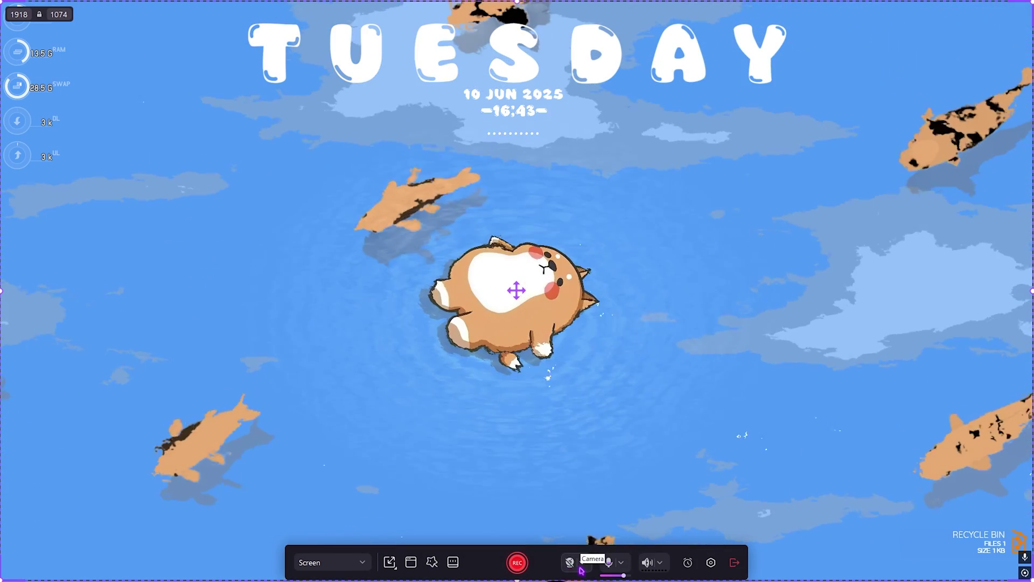
{"action": "left_click", "coordinate": [572, 564]}
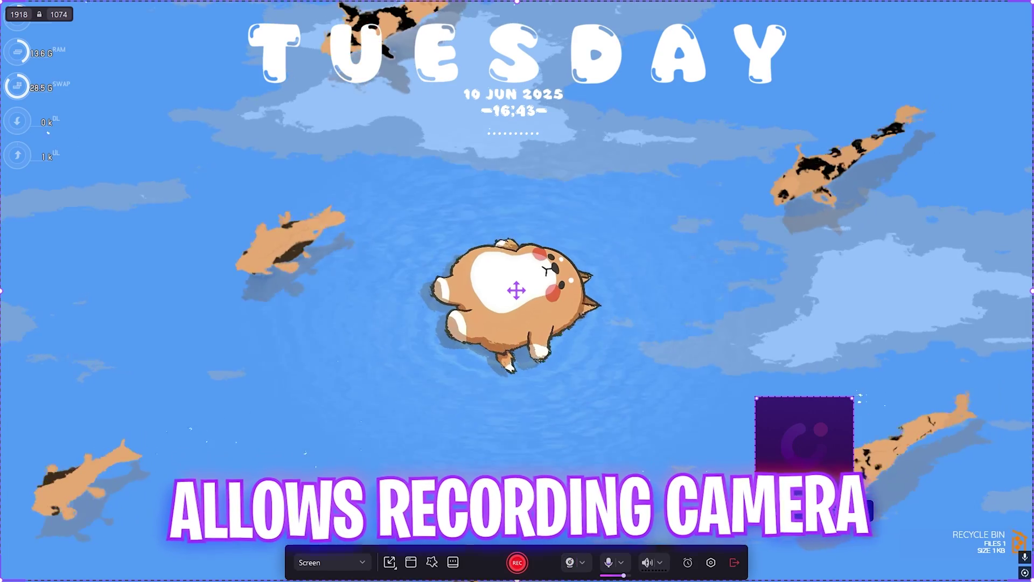
{"action": "mouse_move", "coordinate": [808, 433]}
{"action": "left_mouse_down"}
{"action": "mouse_move", "coordinate": [171, 283]}
{"action": "mouse_move", "coordinate": [74, 519]}
{"action": "left_mouse_up"}
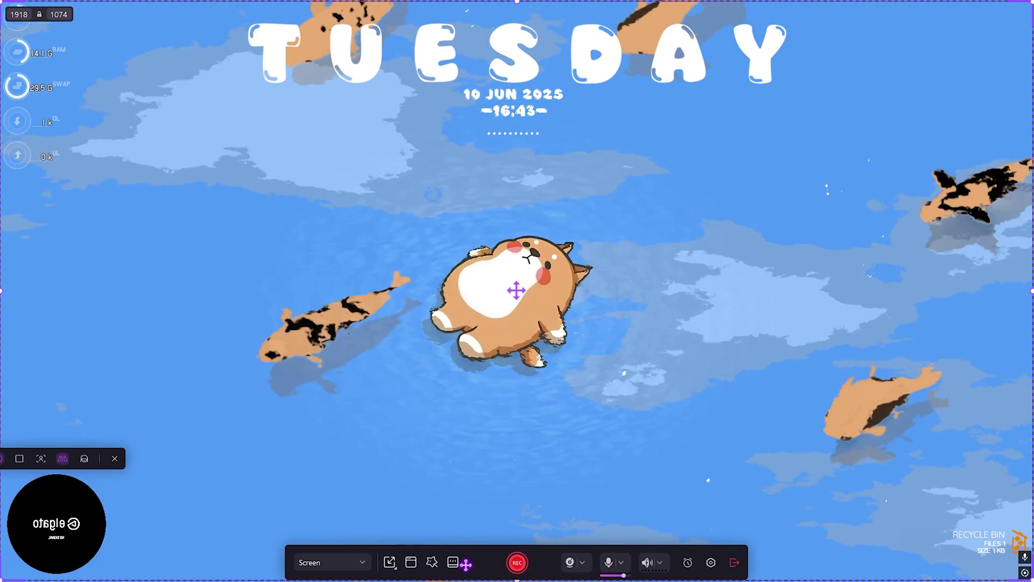
{"action": "left_click", "coordinate": [582, 563]}
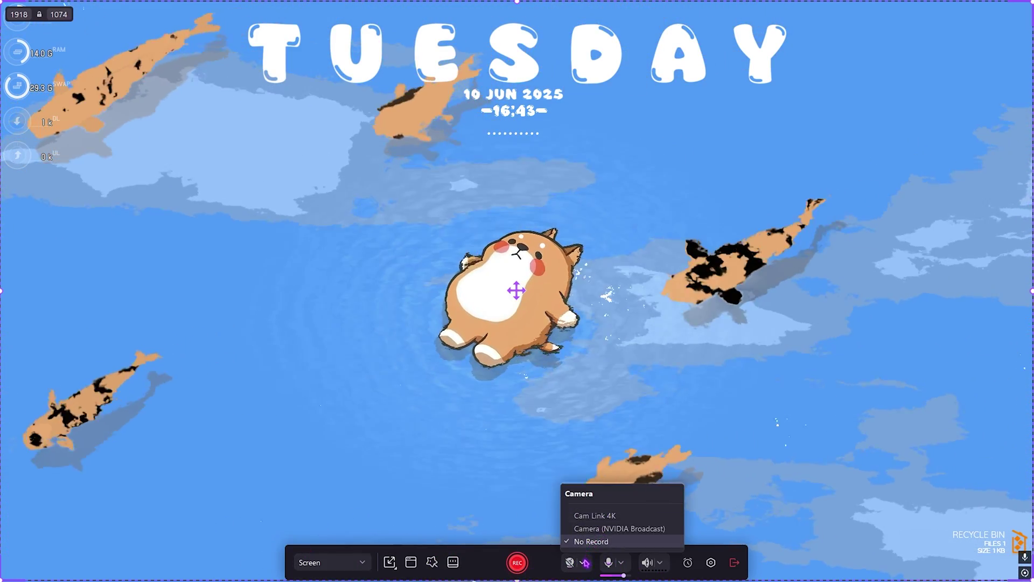
{"action": "left_click", "coordinate": [618, 543]}
- Keep the current microphone and system audio devices and switch the recorder to Game mode
{"action": "left_click", "coordinate": [621, 564]}
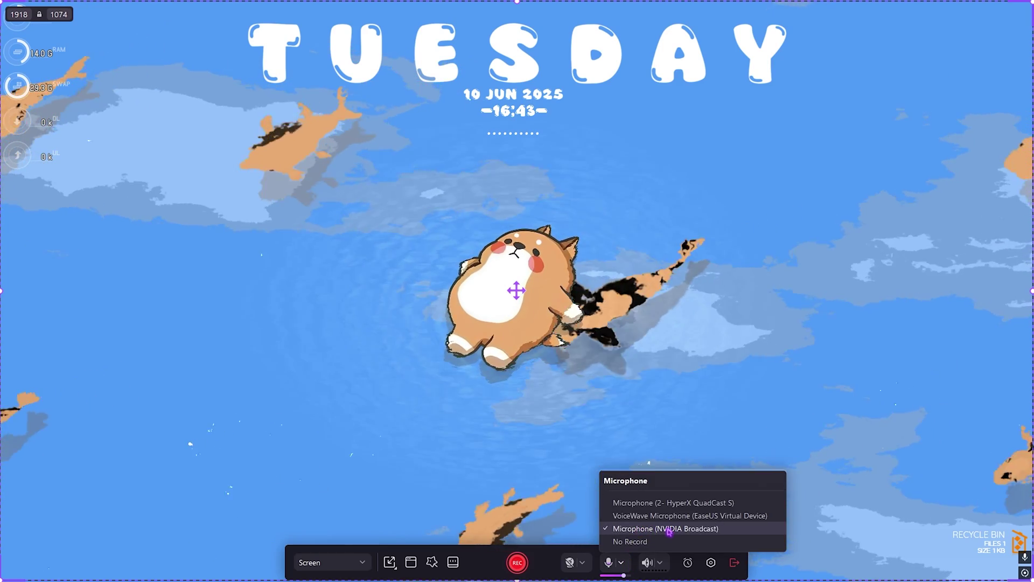
{"action": "left_click", "coordinate": [660, 563]}
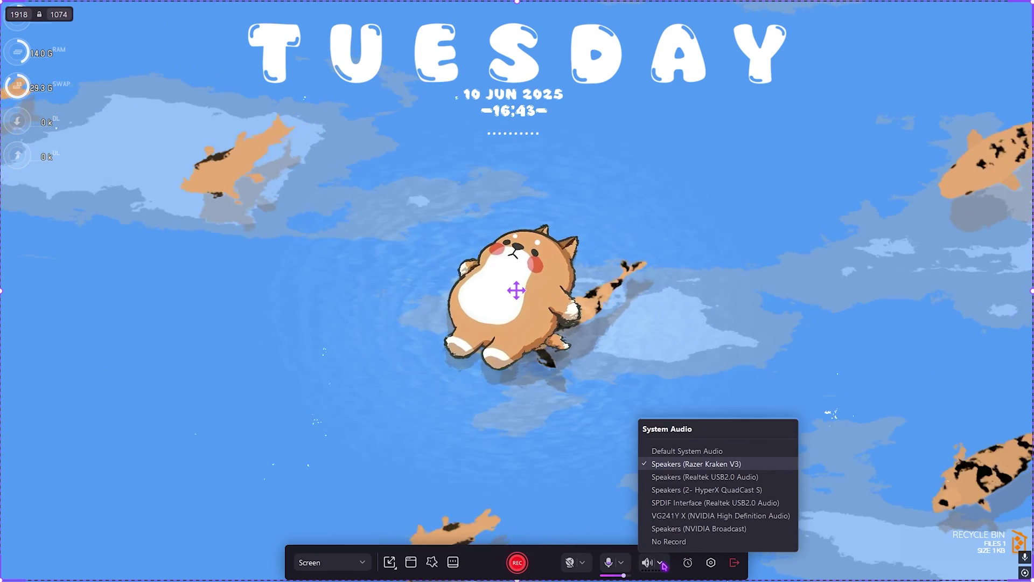
{"action": "left_click", "coordinate": [696, 464]}
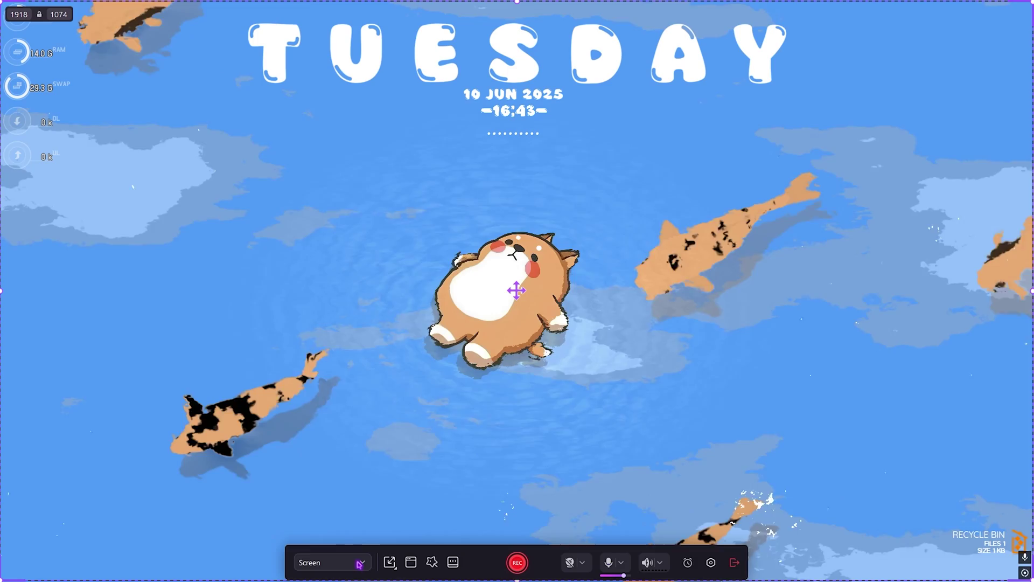
{"action": "left_click", "coordinate": [359, 564]}
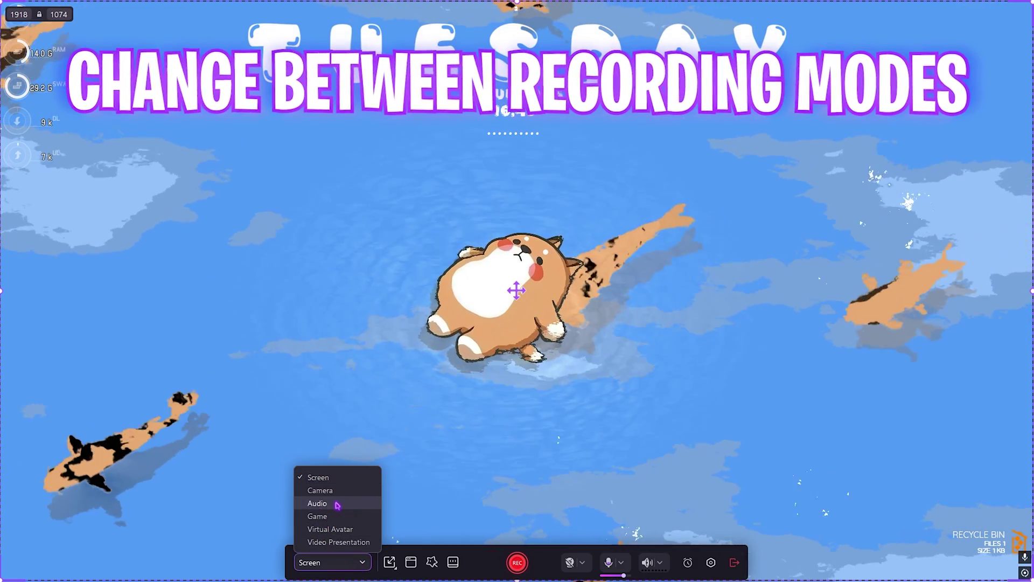
{"action": "left_click", "coordinate": [327, 516]}
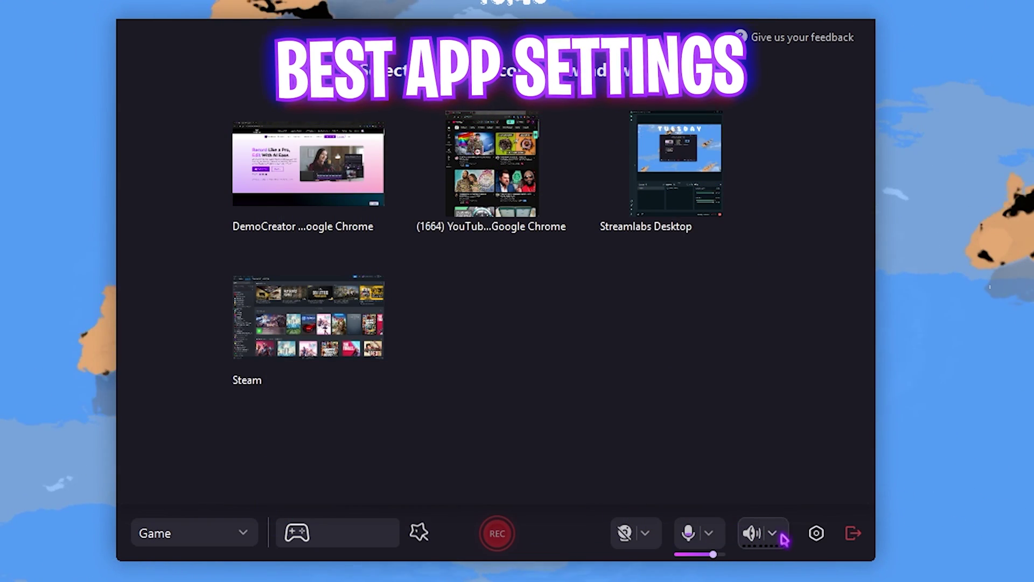
- Bring up the Advanced Settings and move from General to the File location section
{"action": "left_click", "coordinate": [816, 533]}
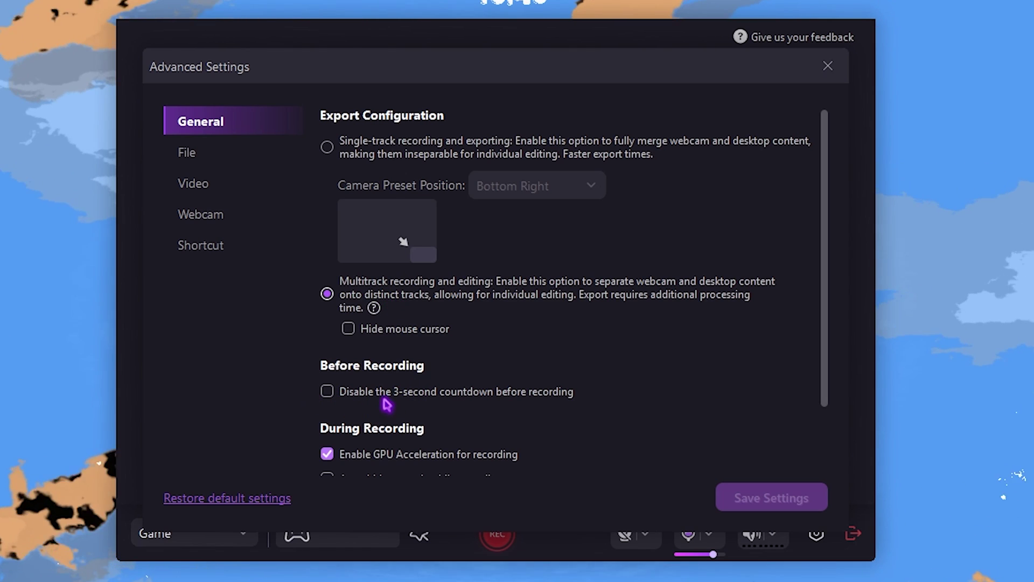
{"action": "scroll", "coordinate": [376, 395], "scroll_direction": "down", "scroll_amount": 1}
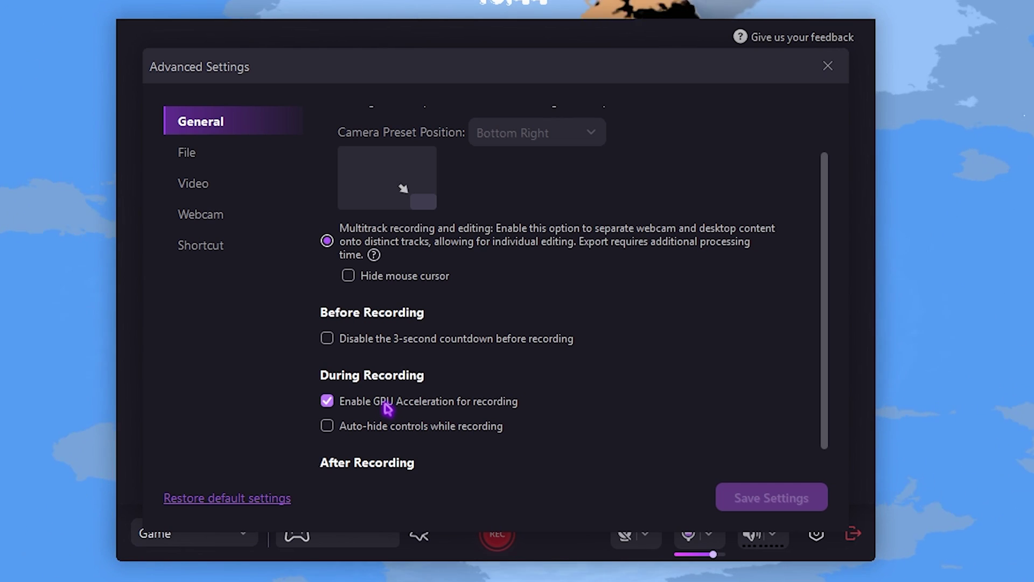
{"action": "scroll", "coordinate": [352, 419], "scroll_direction": "down", "scroll_amount": 1}
{"action": "left_click", "coordinate": [208, 157]}
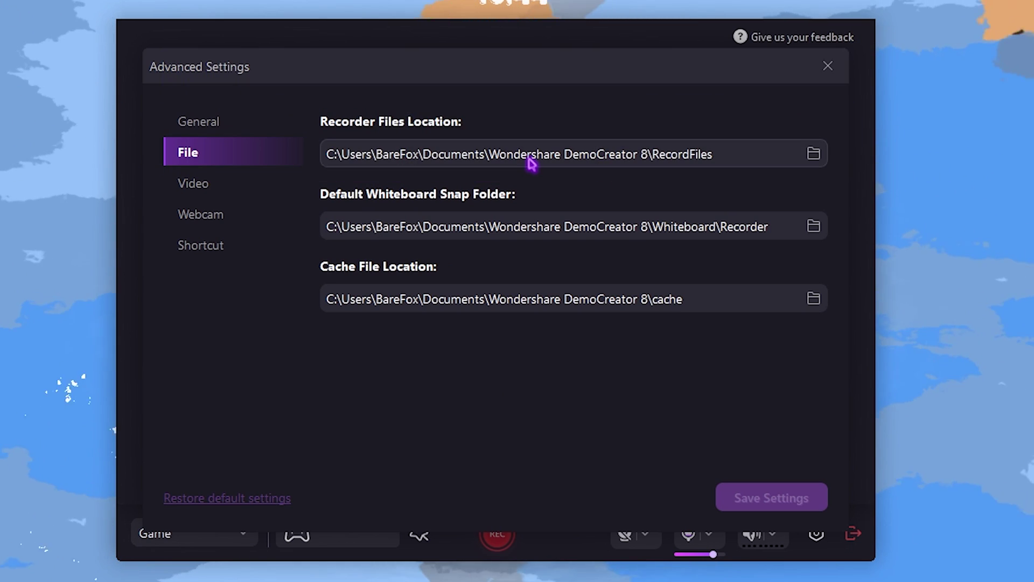
- Confirm the Video settings at 120 fps with High encoder quality, leaving both unchanged
{"action": "left_click", "coordinate": [231, 184]}
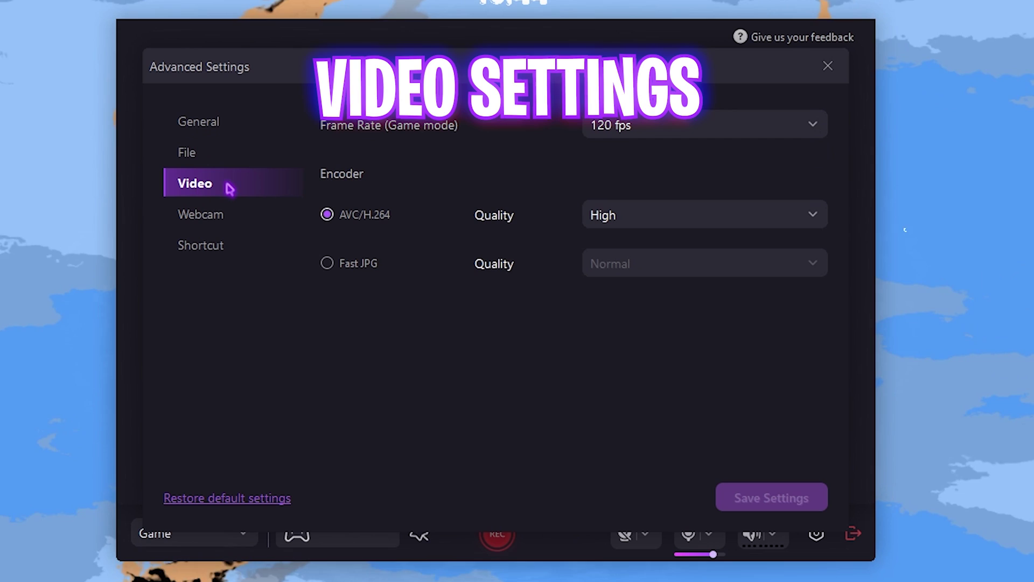
{"action": "left_click", "coordinate": [628, 126]}
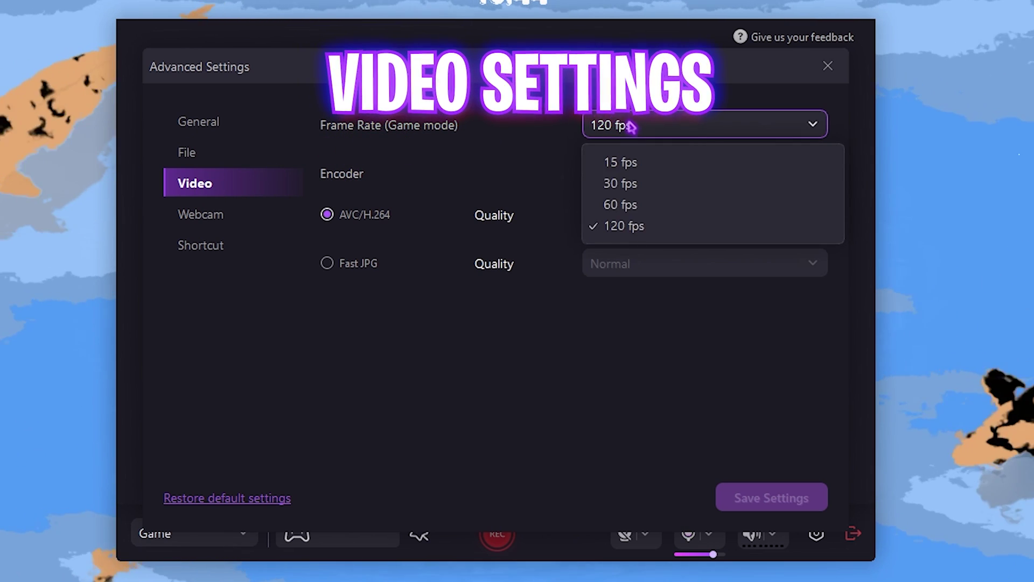
{"action": "left_click", "coordinate": [623, 226]}
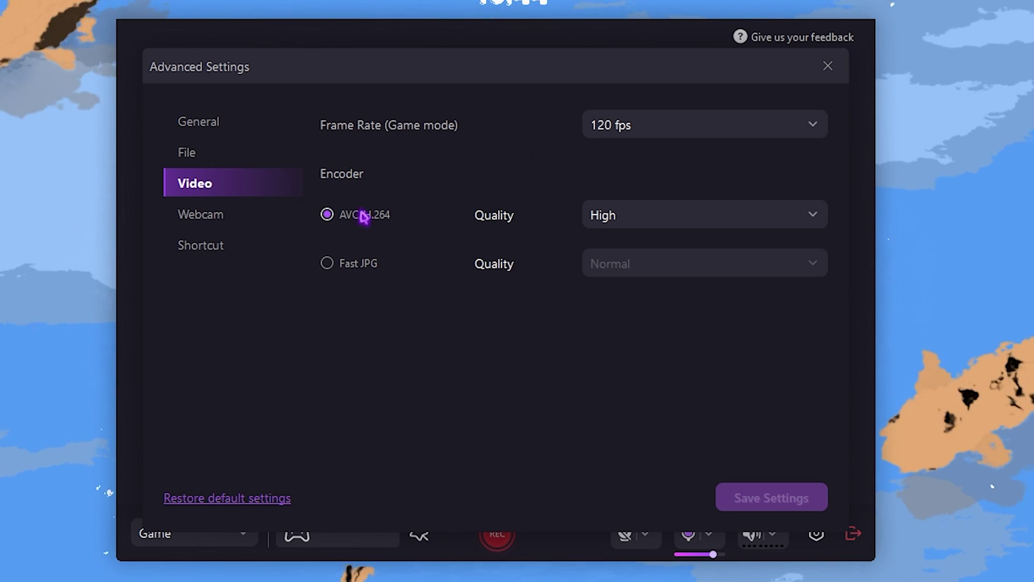
{"action": "left_click", "coordinate": [669, 213]}
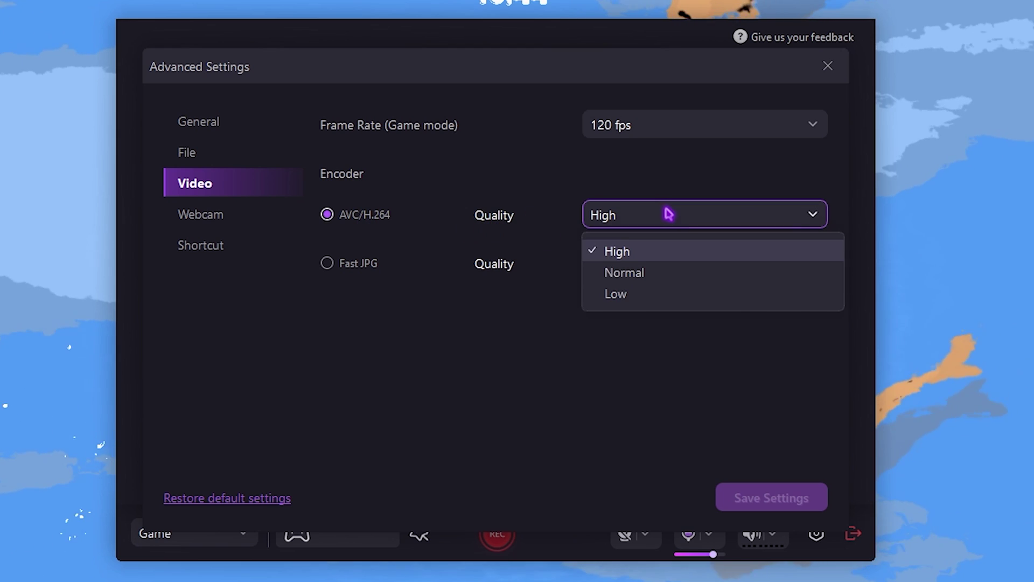
{"action": "left_click", "coordinate": [642, 252]}
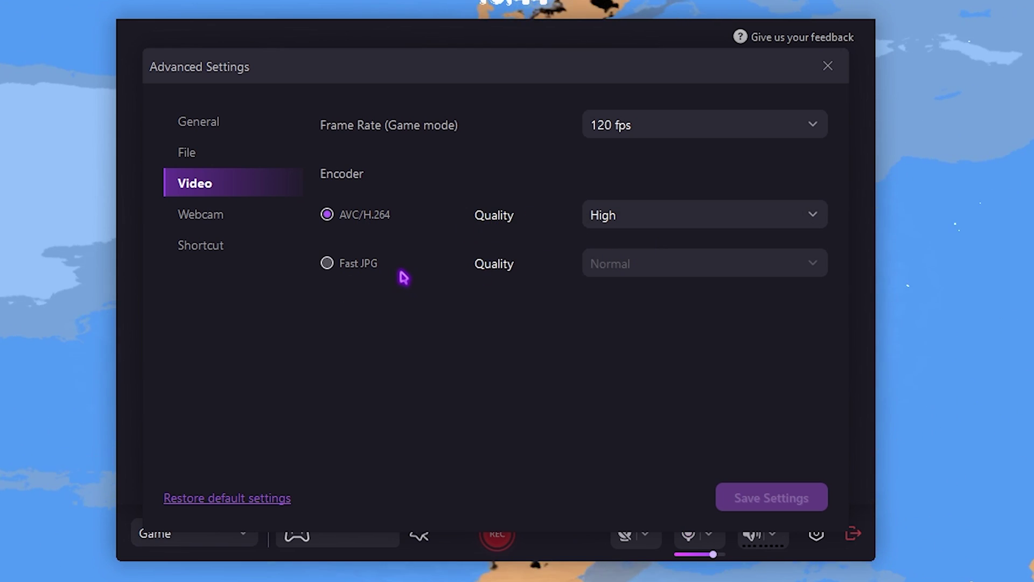
{"action": "left_click", "coordinate": [605, 222]}
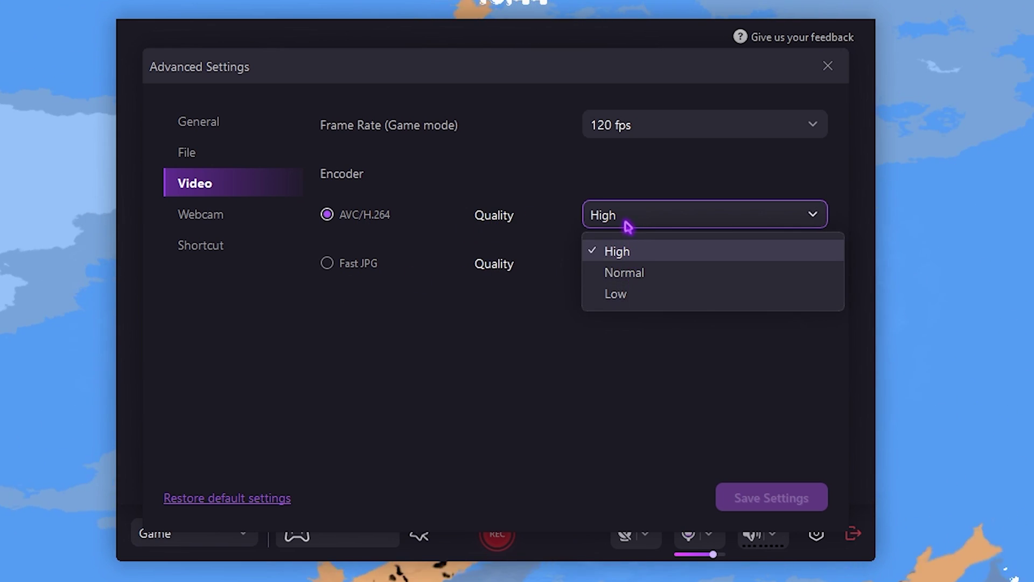
{"action": "left_click", "coordinate": [623, 223]}
- Choose Cam Link 4K as the webcam, review the shortcut keys, and save the advanced settings
{"action": "left_click", "coordinate": [225, 216]}
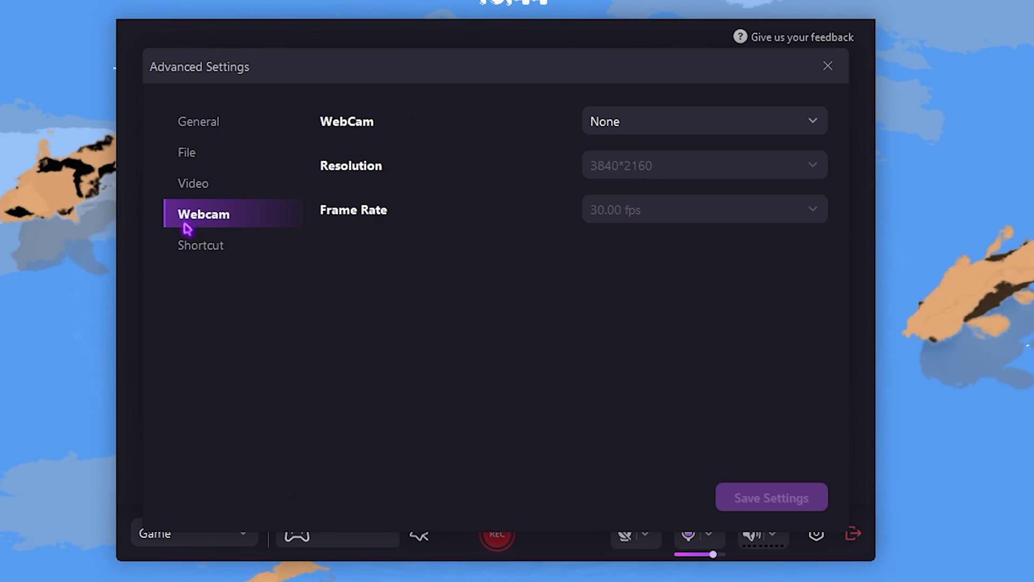
{"action": "left_click", "coordinate": [622, 129]}
{"action": "left_click", "coordinate": [647, 161]}
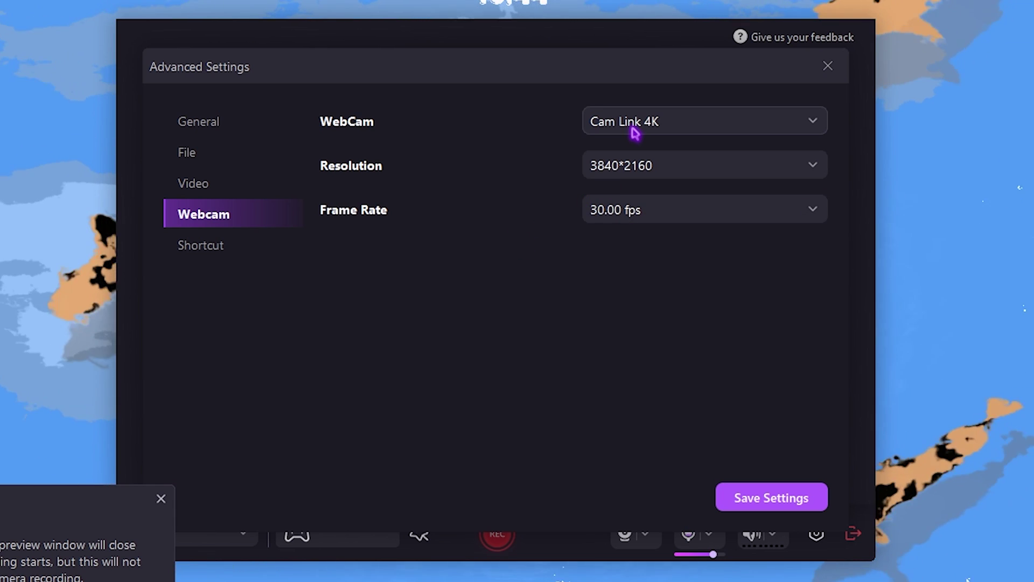
{"action": "left_click", "coordinate": [202, 245]}
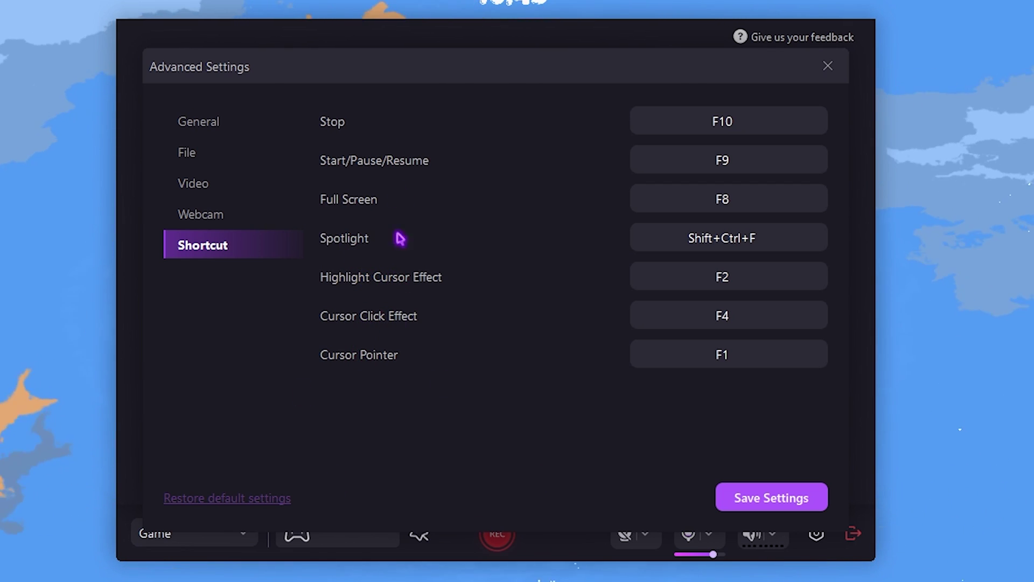
{"action": "left_click", "coordinate": [771, 497]}
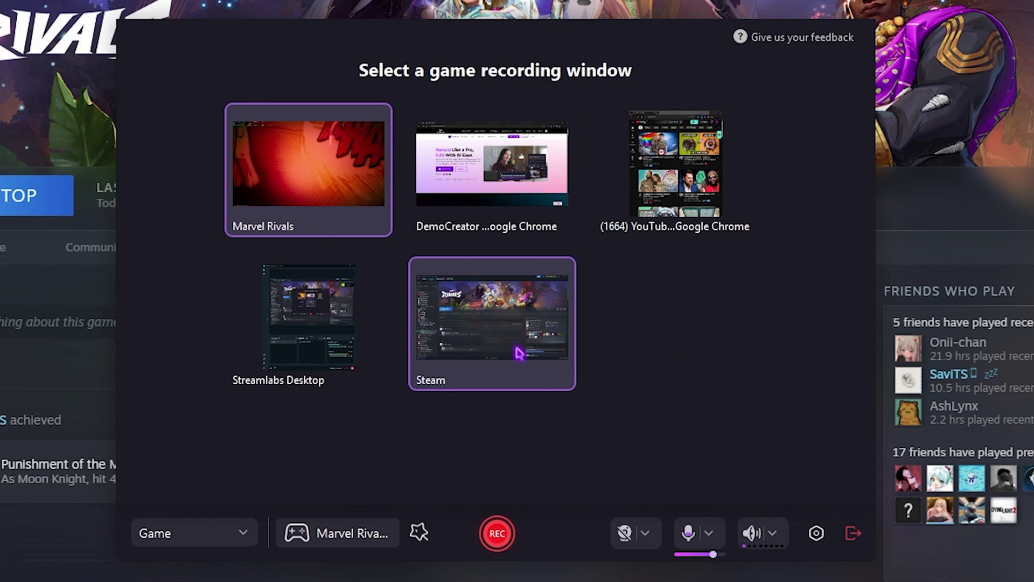
- Turn off the AI Voice Cleaner preset for the Marvel Rivals capture
{"action": "left_click", "coordinate": [419, 538]}
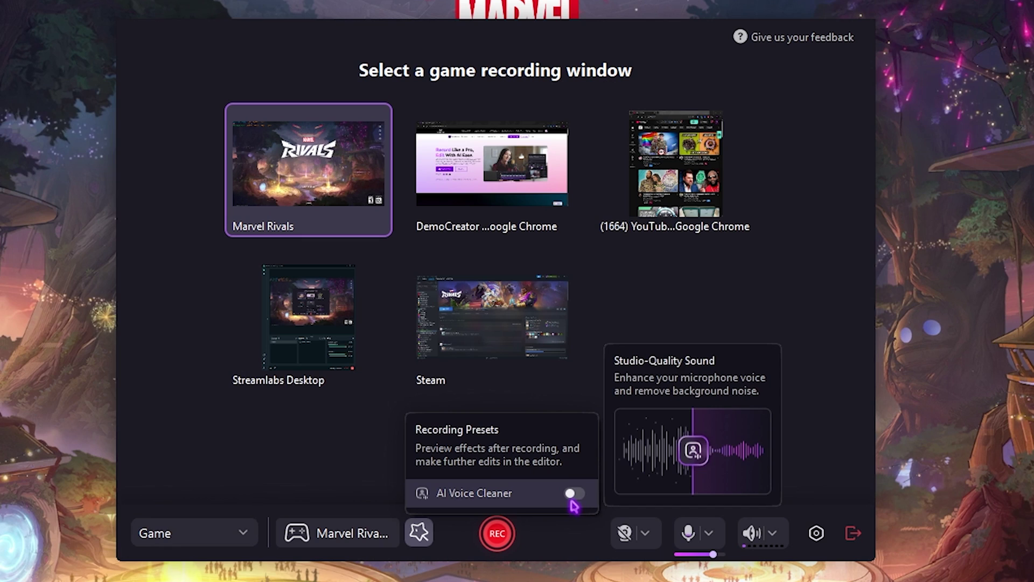
{"action": "left_click", "coordinate": [578, 497]}
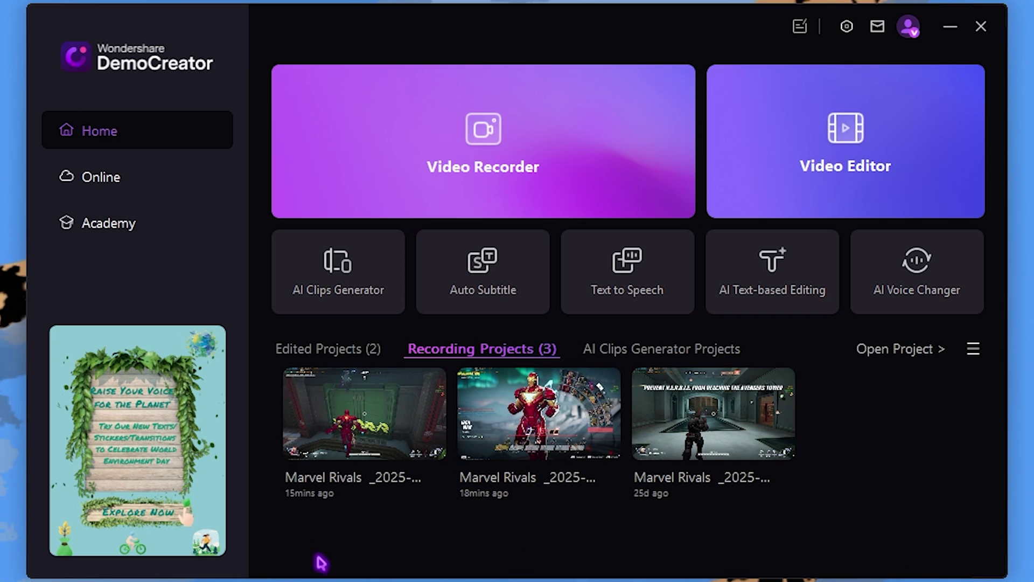
- Preview the newest Marvel Rivals recording project and close the preview
{"action": "left_click", "coordinate": [401, 419]}
{"action": "left_click", "coordinate": [402, 420]}
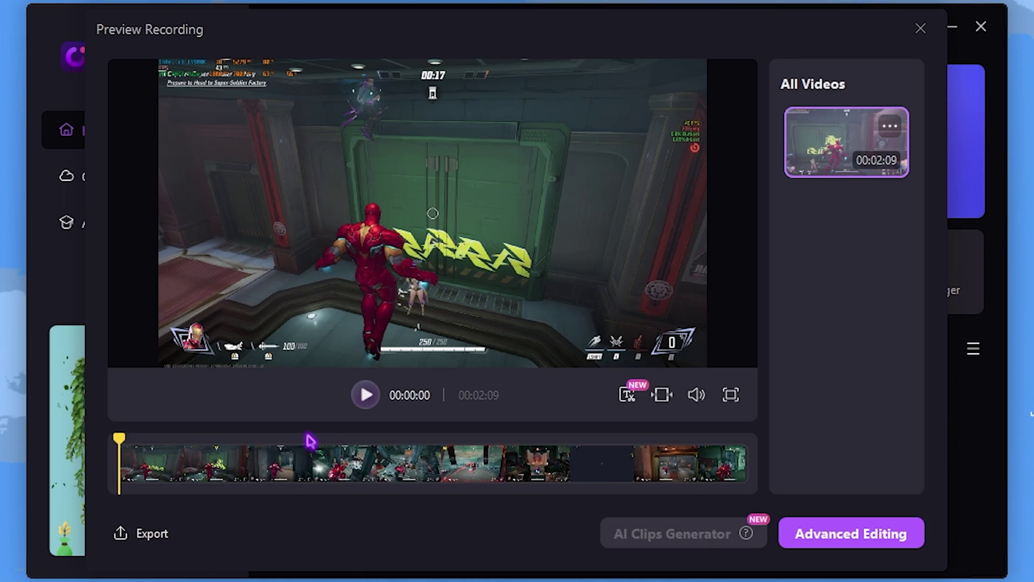
{"action": "key", "text": "Escape"}
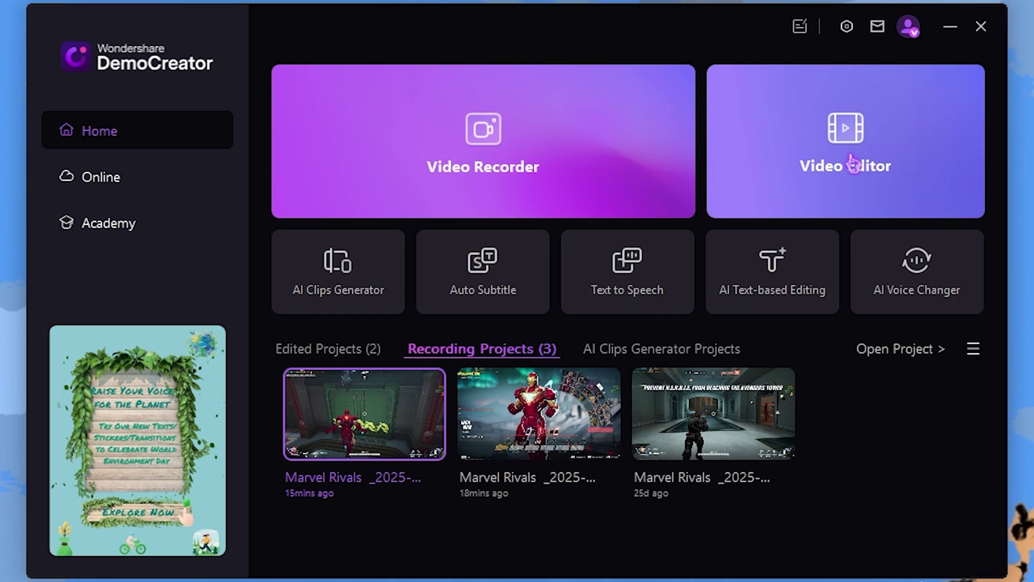
- Drag the newest recording from My Library onto the timeline and accept 1920x1080 at 120fps
{"action": "left_click", "coordinate": [854, 161]}
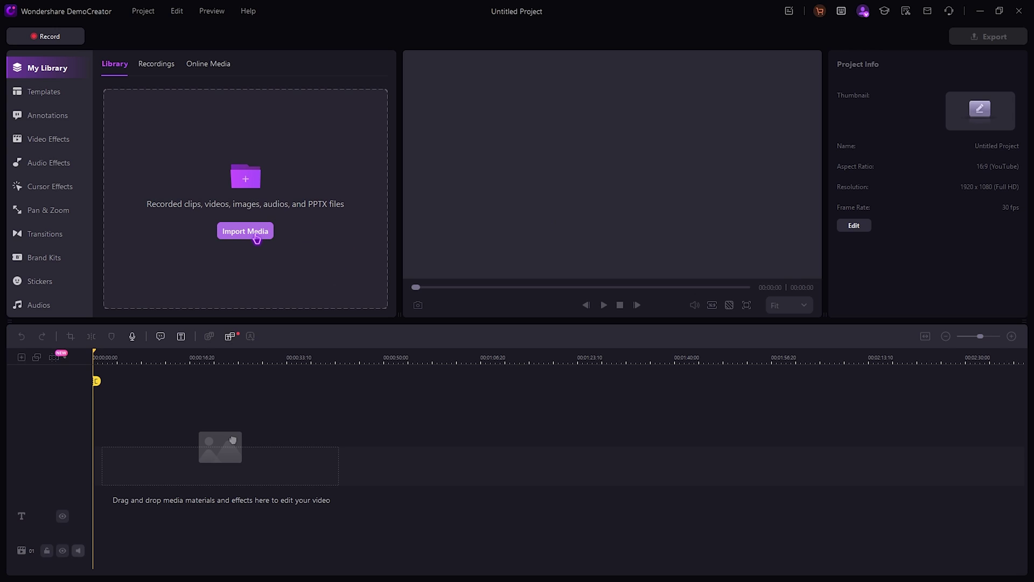
{"action": "left_click", "coordinate": [164, 68]}
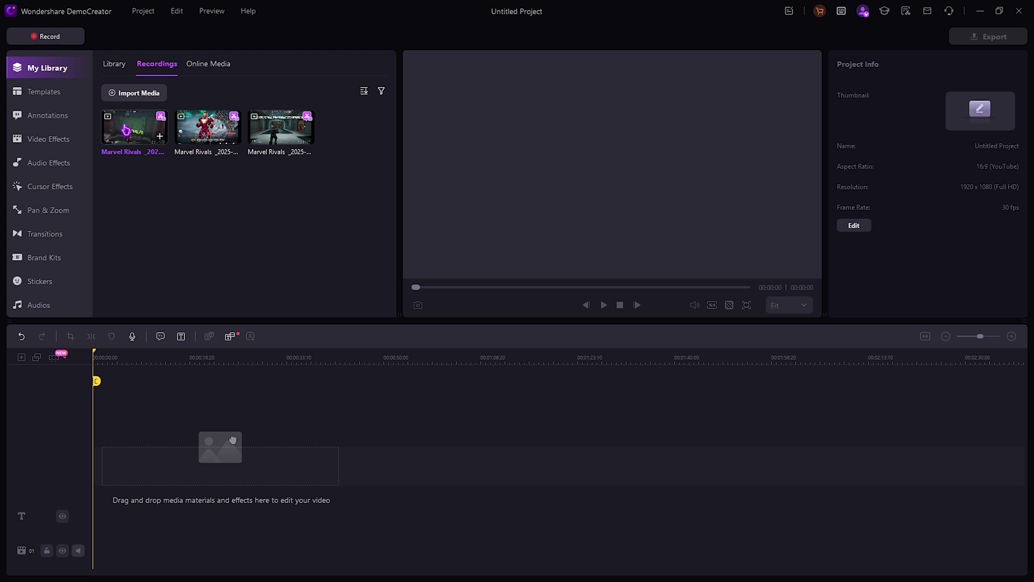
{"action": "left_click_drag", "start_coordinate": [139, 379], "coordinate": [129, 454]}
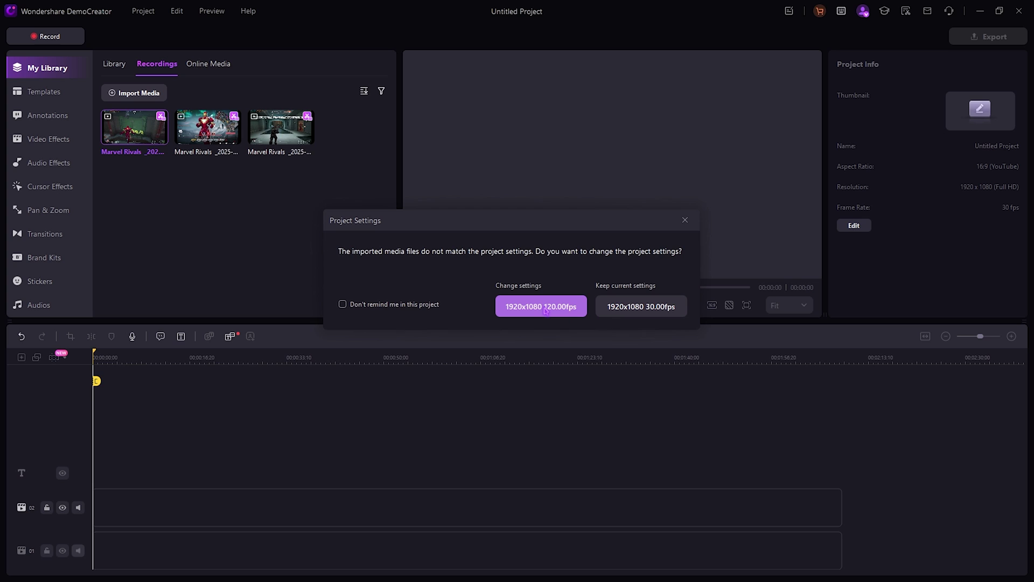
{"action": "left_click", "coordinate": [547, 309]}
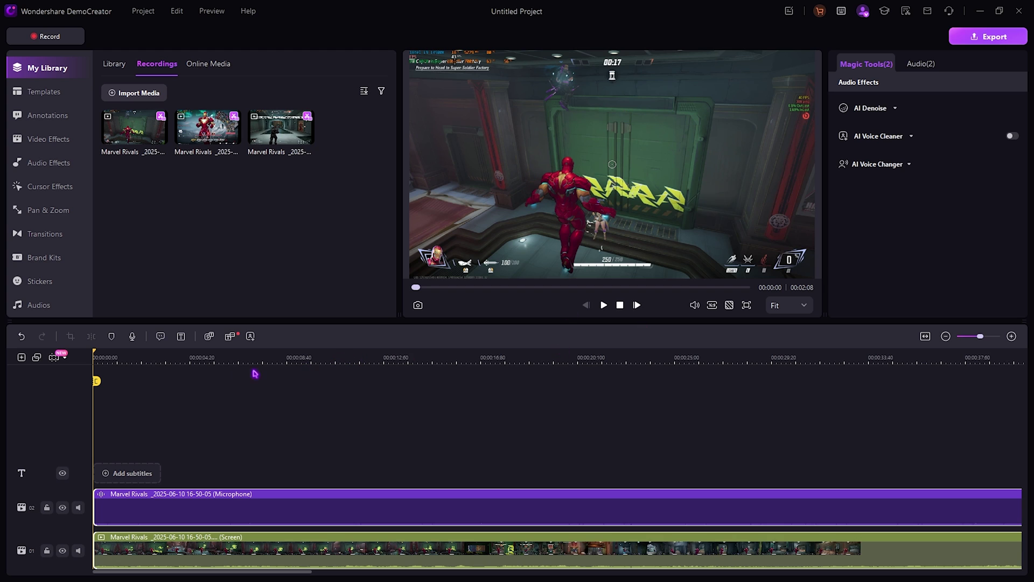
{"action": "left_click", "coordinate": [191, 447]}
{"action": "left_click", "coordinate": [45, 92]}
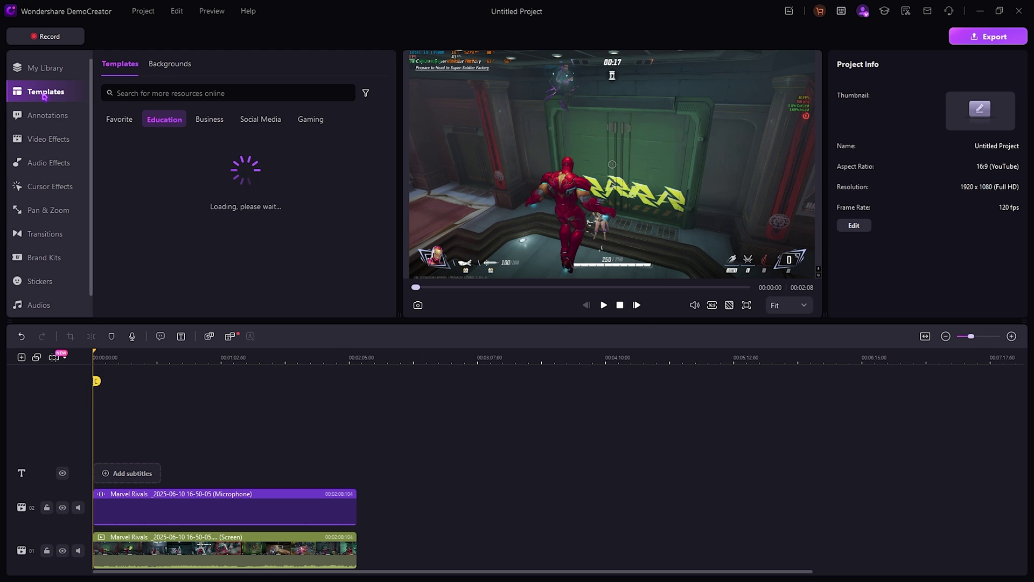
{"action": "left_click", "coordinate": [48, 115]}
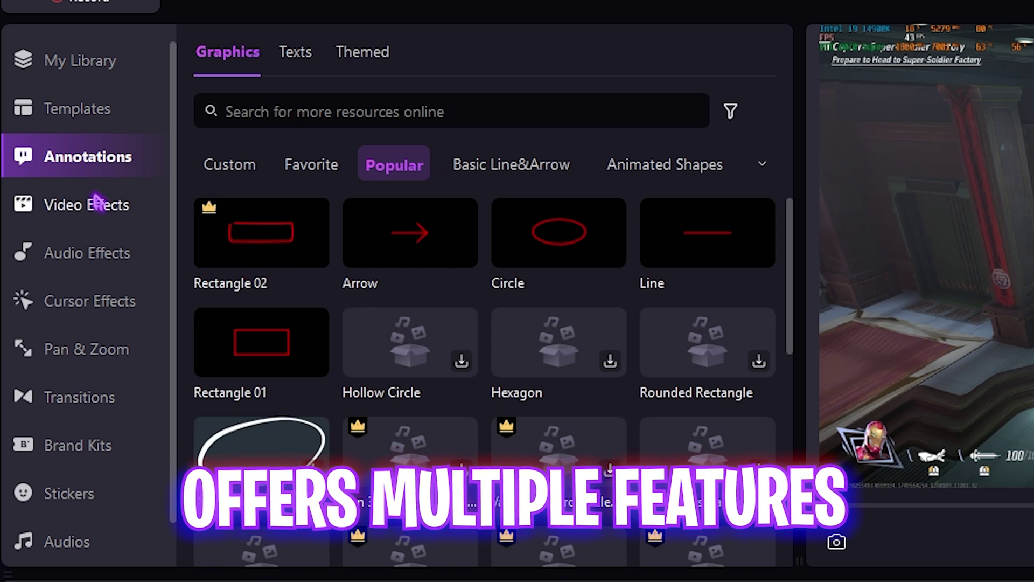
{"action": "scroll", "coordinate": [478, 363], "scroll_direction": "down", "scroll_amount": 5}
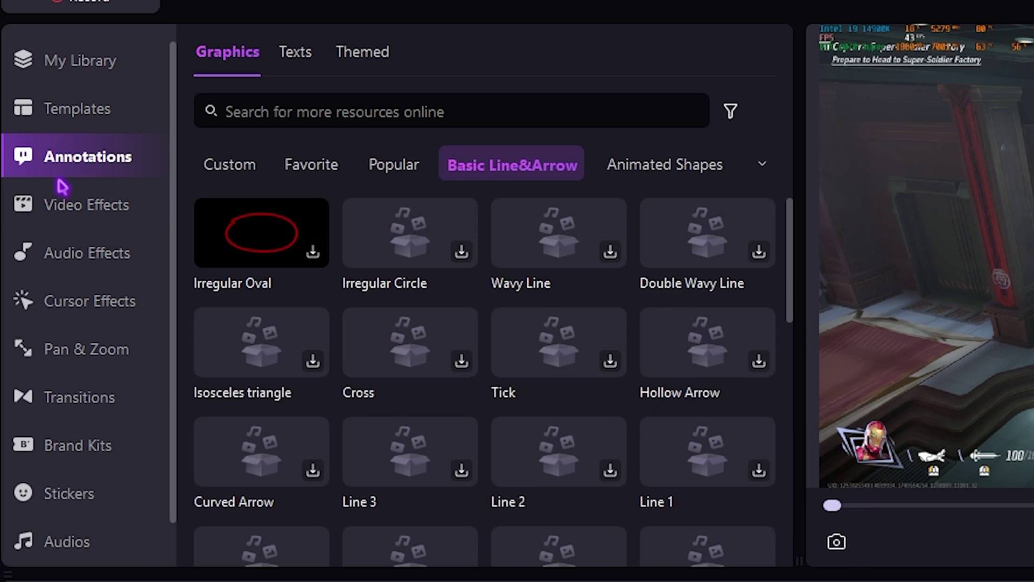
{"action": "left_click", "coordinate": [68, 212]}
{"action": "left_click", "coordinate": [92, 271]}
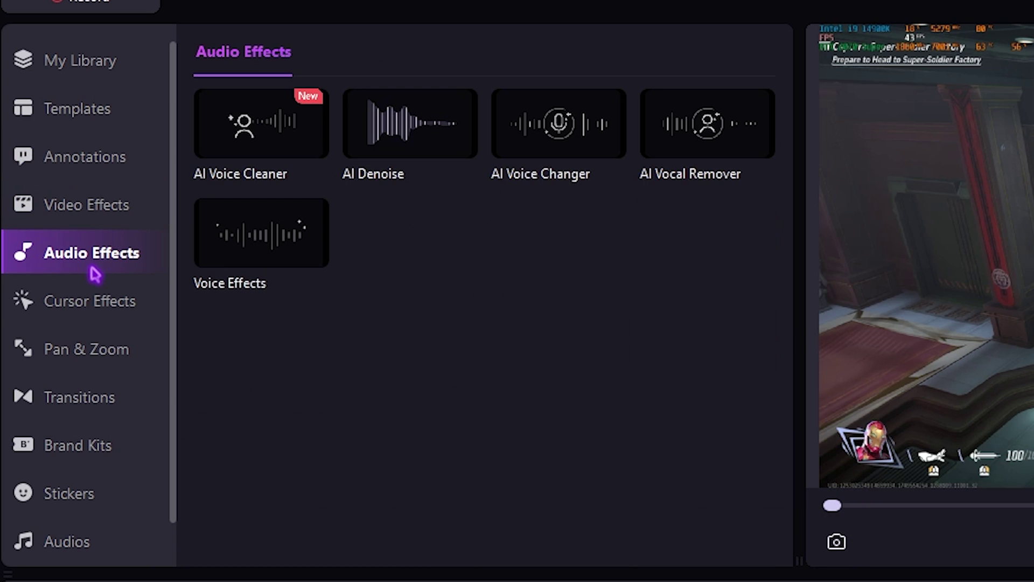
{"action": "left_click", "coordinate": [89, 312]}
{"action": "left_click", "coordinate": [94, 348]}
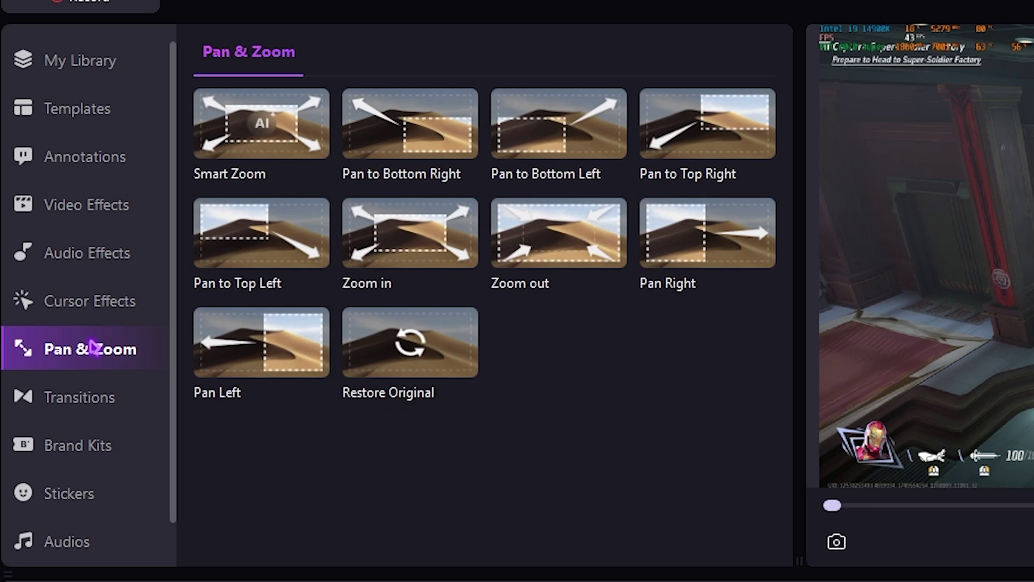
{"action": "left_click", "coordinate": [84, 389]}
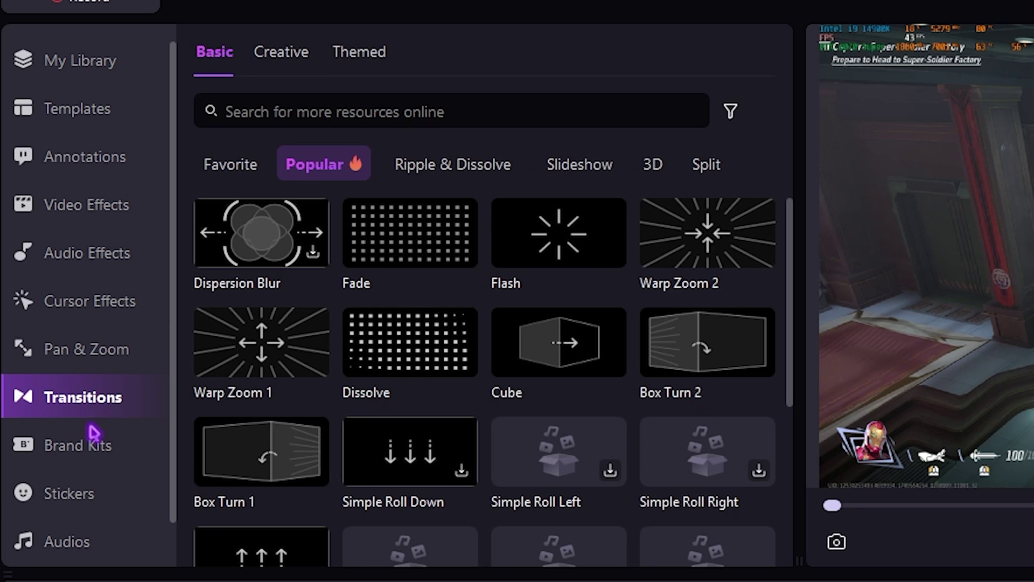
{"action": "left_click", "coordinate": [93, 451]}
{"action": "left_click", "coordinate": [104, 493]}
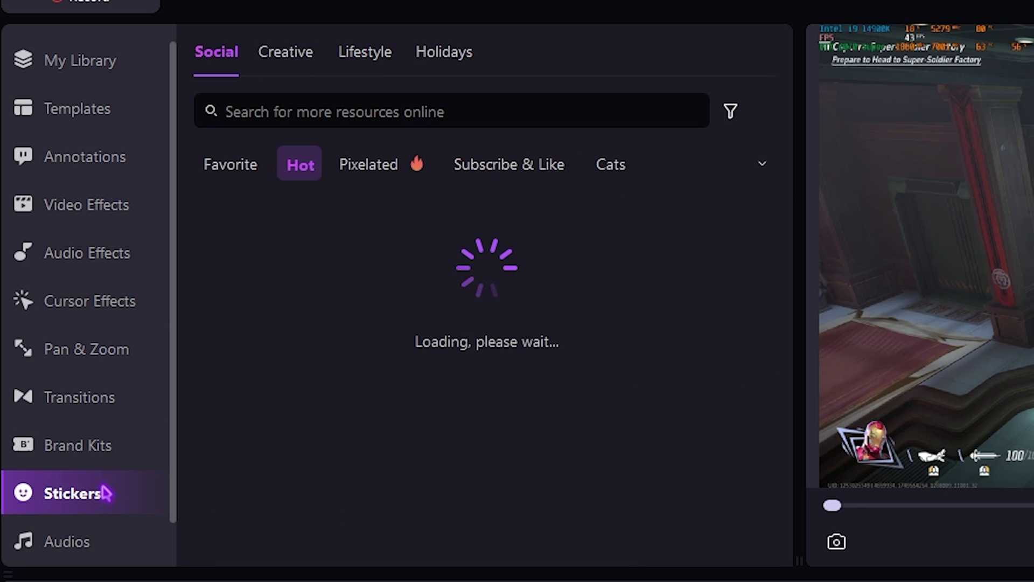
{"action": "left_click", "coordinate": [105, 536]}
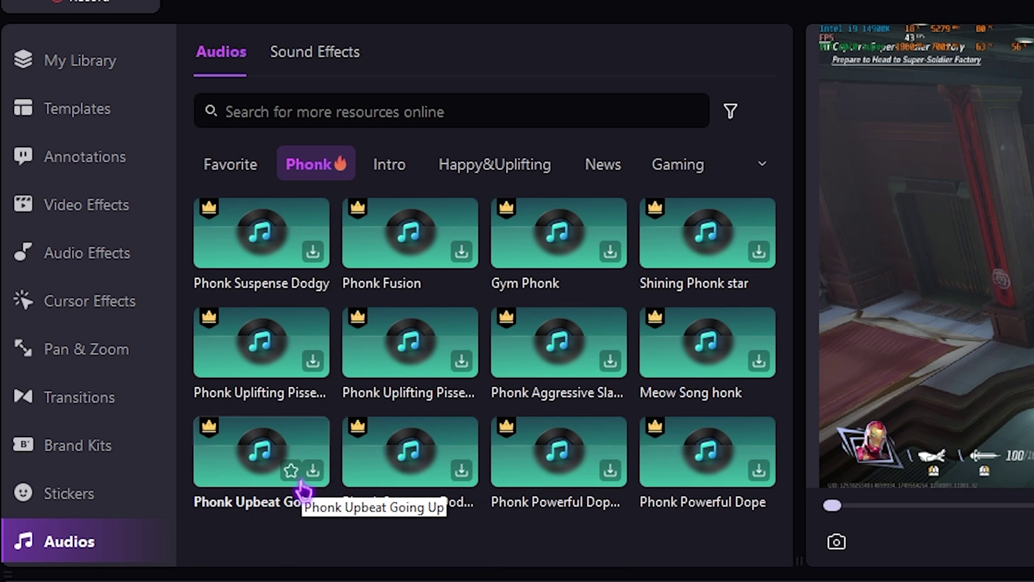
{"action": "left_click", "coordinate": [325, 69]}
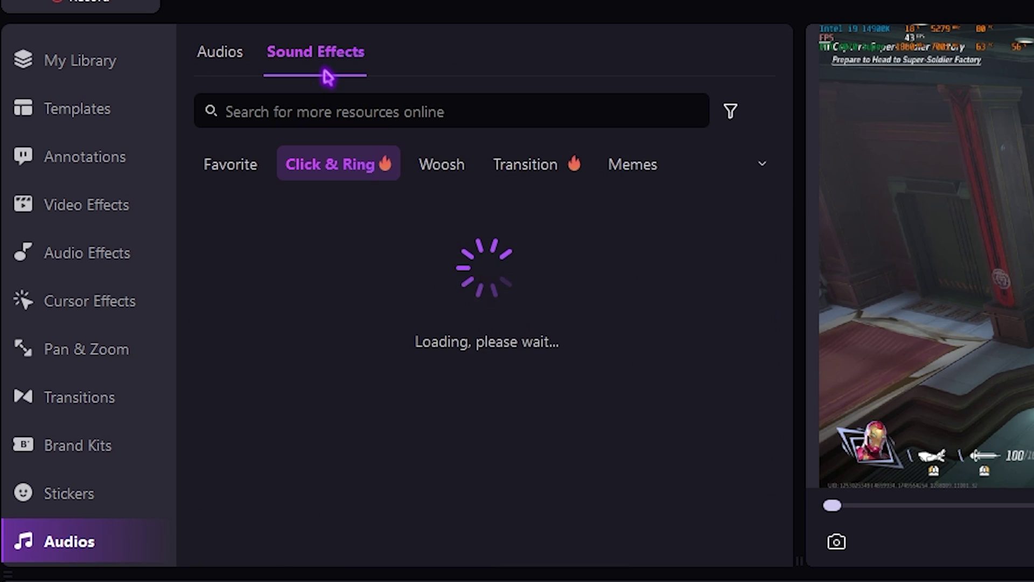
{"action": "left_click", "coordinate": [94, 478]}
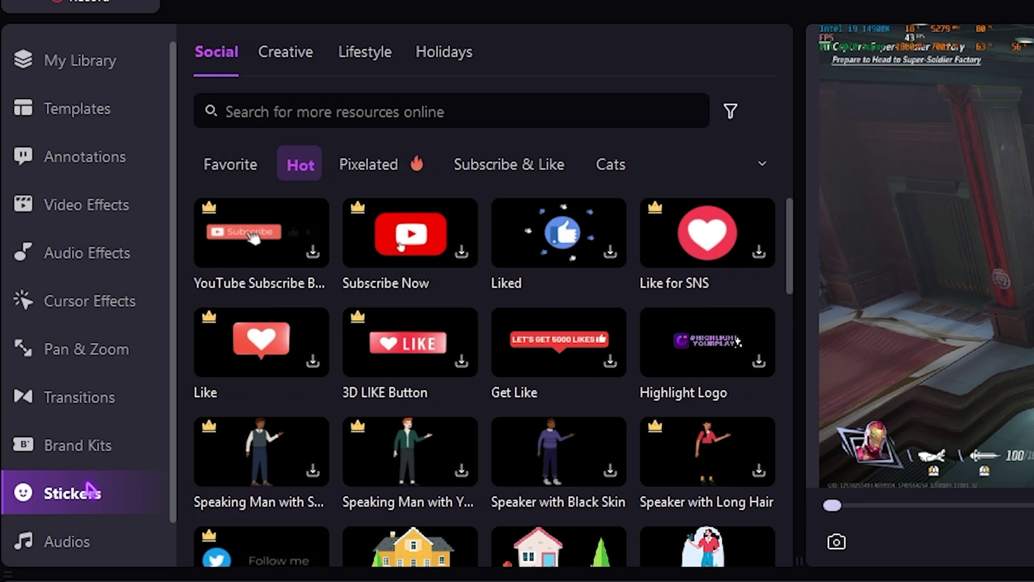
{"action": "left_click", "coordinate": [301, 65]}
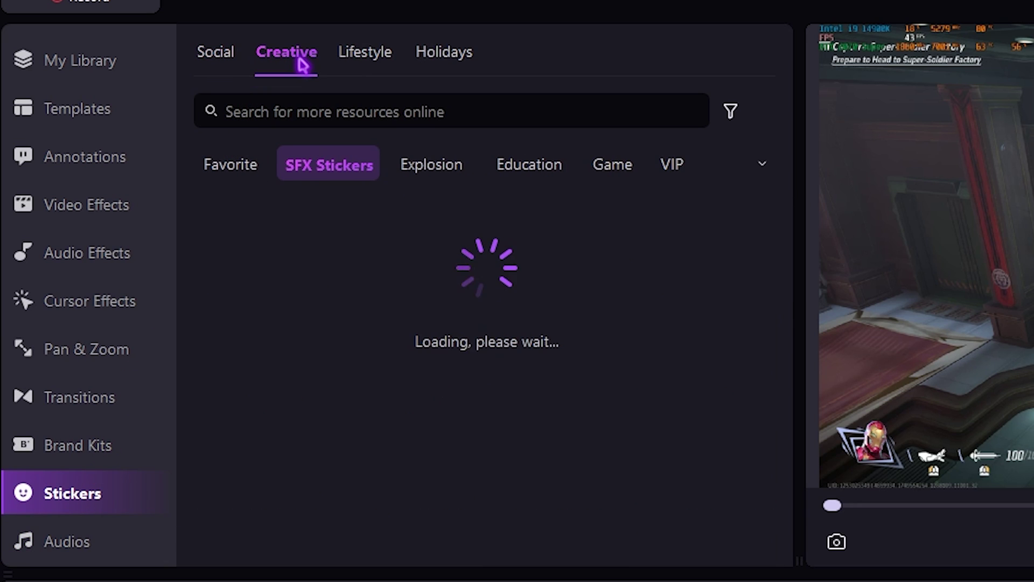
{"action": "left_click", "coordinate": [368, 54]}
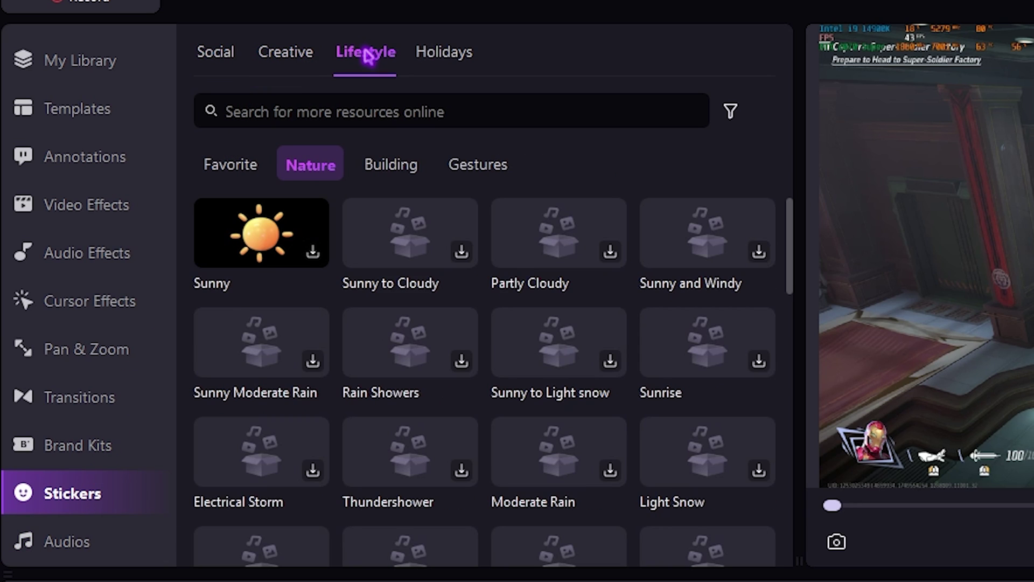
{"action": "left_click", "coordinate": [446, 62]}
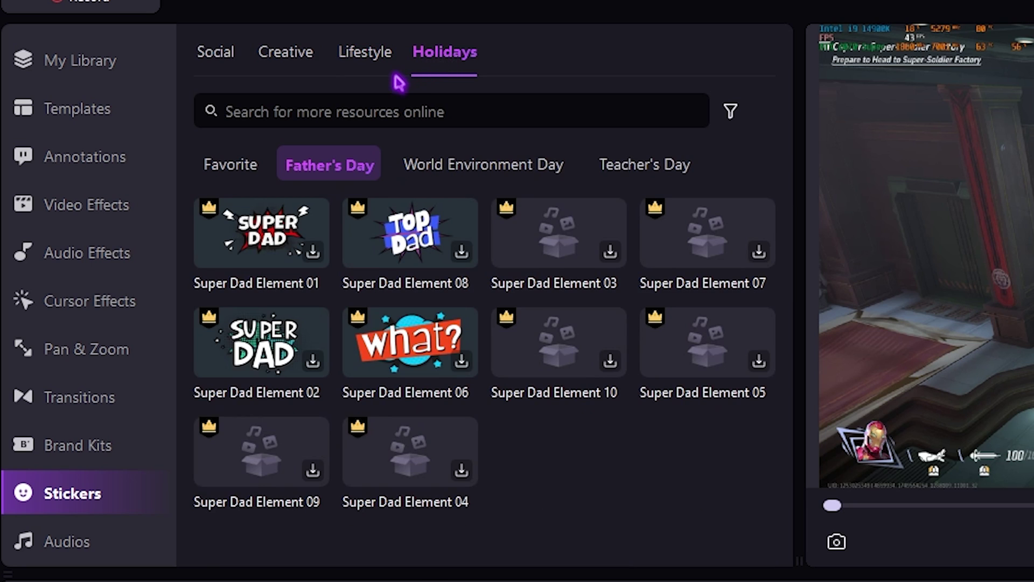
{"action": "left_click", "coordinate": [80, 62]}
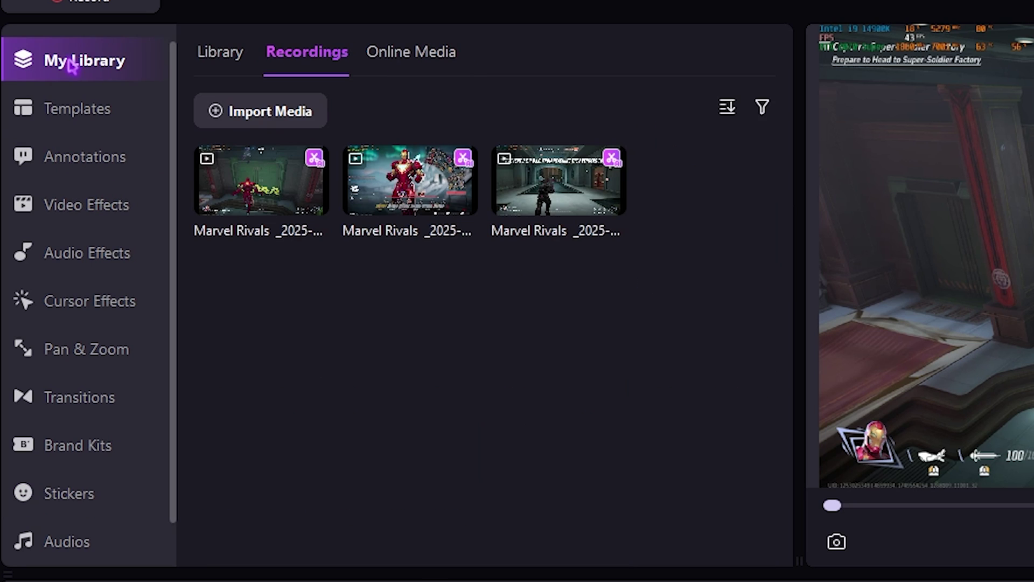
- Browse the templates collection on the DemoCreator website
{"action": "left_click", "coordinate": [76, 106]}
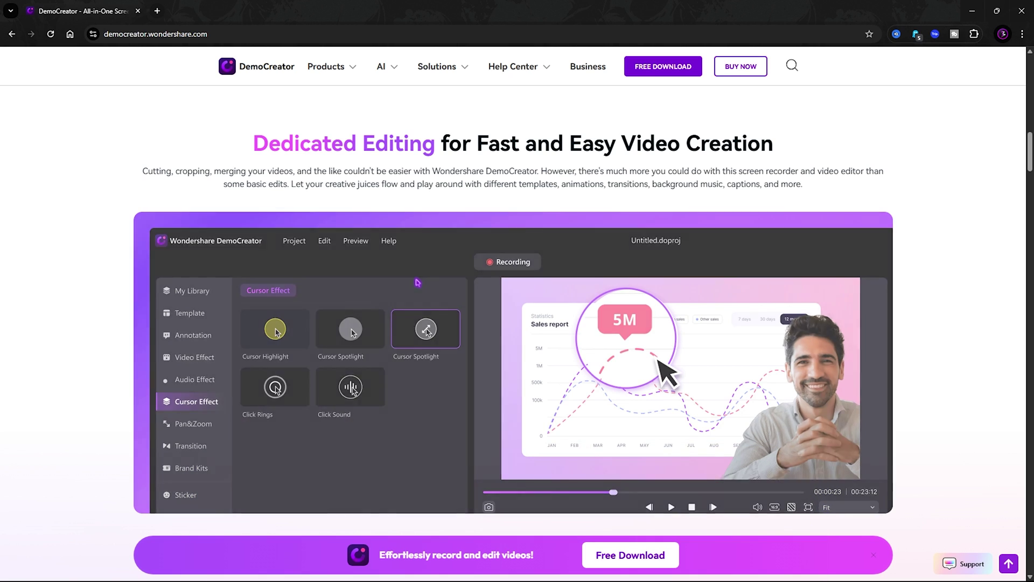
{"action": "scroll", "coordinate": [460, 326], "scroll_direction": "down", "scroll_amount": 5}
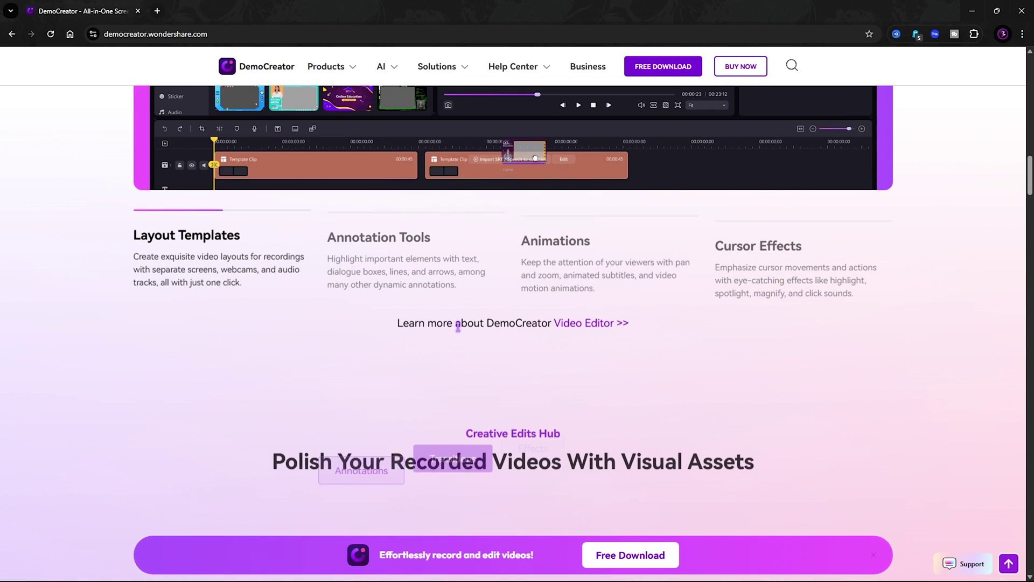
{"action": "scroll", "coordinate": [459, 329], "scroll_direction": "down", "scroll_amount": 2}
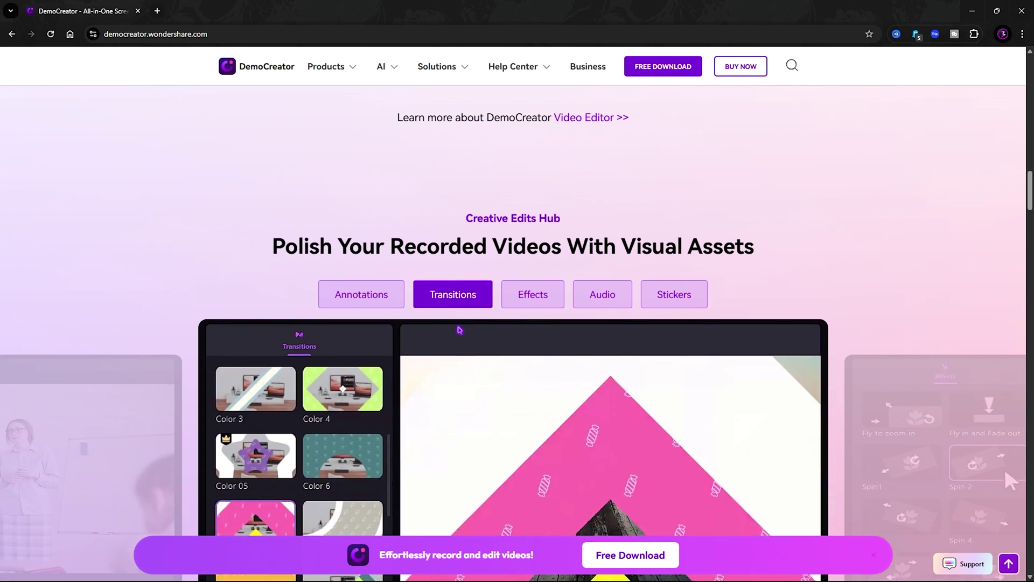
{"action": "scroll", "coordinate": [459, 330], "scroll_direction": "up", "scroll_amount": 5}
{"action": "scroll", "coordinate": [621, 363], "scroll_direction": "up", "scroll_amount": 8}
{"action": "scroll", "coordinate": [622, 363], "scroll_direction": "up", "scroll_amount": 2}
{"action": "scroll", "coordinate": [621, 363], "scroll_direction": "up", "scroll_amount": 2}
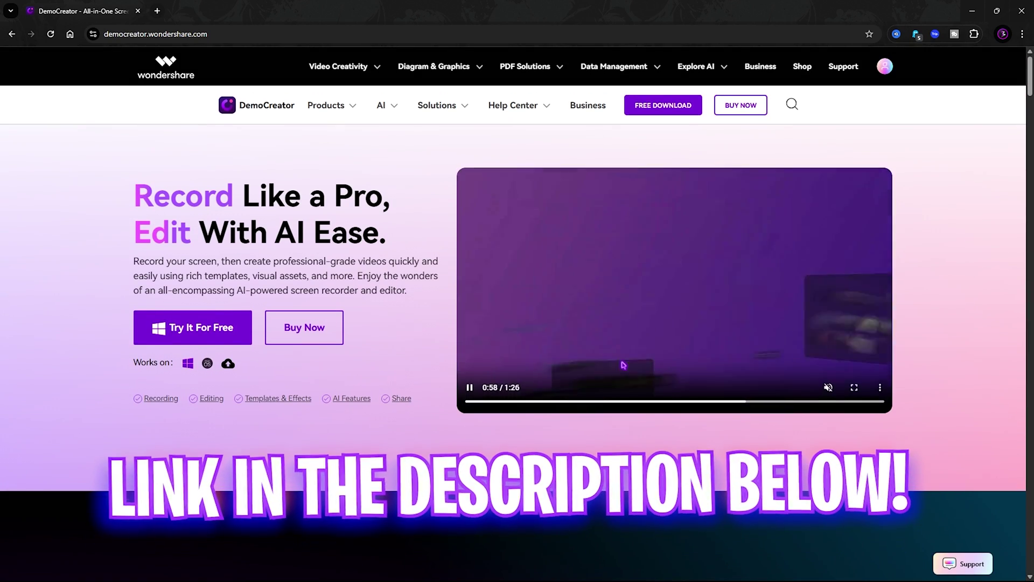